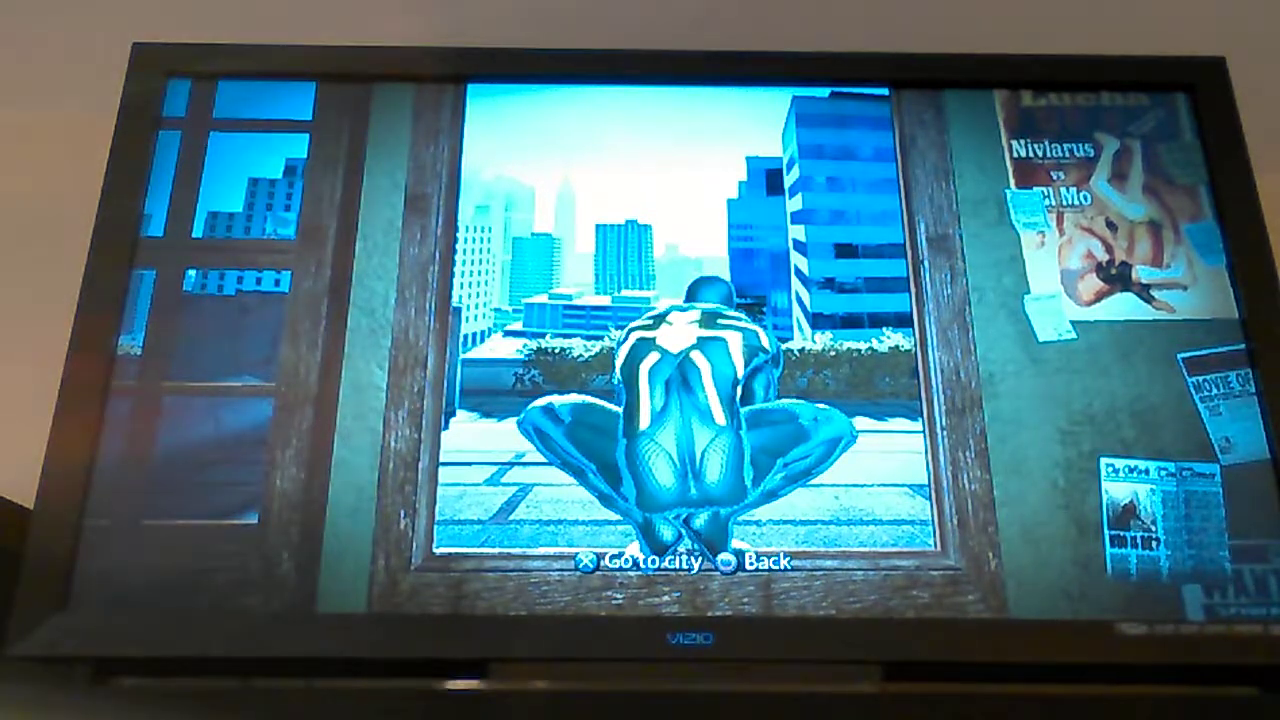
- Enter the city at Night and swing around, closing the map to resume
{"action": "key", "text": "Return"}
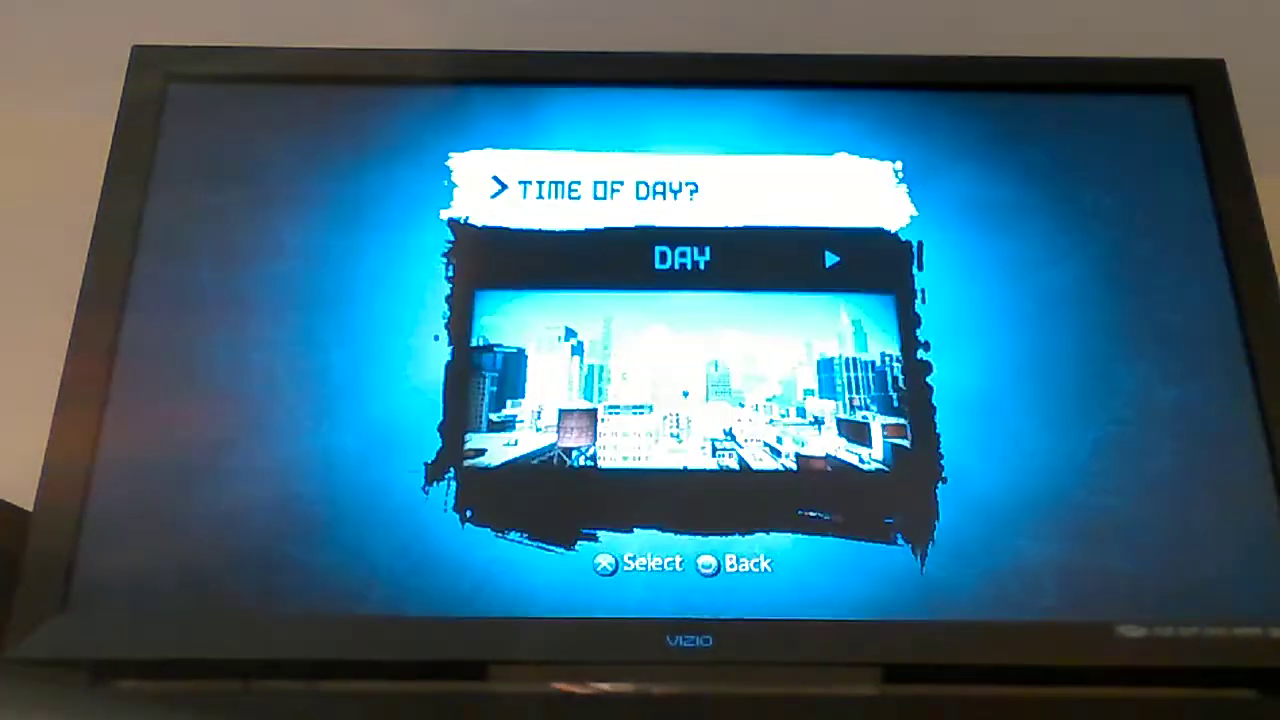
{"action": "key", "text": "Right"}
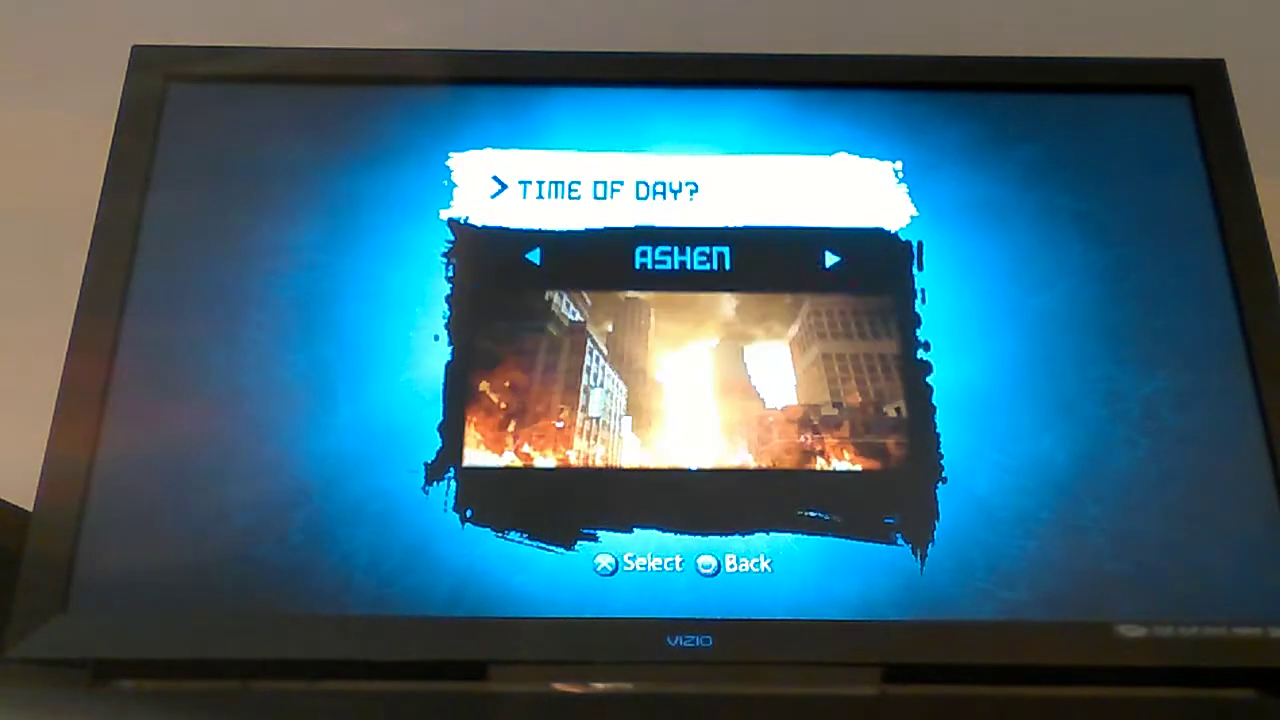
{"action": "key", "text": "Right"}
{"action": "key", "text": "Right"}
{"action": "key", "text": "Return"}
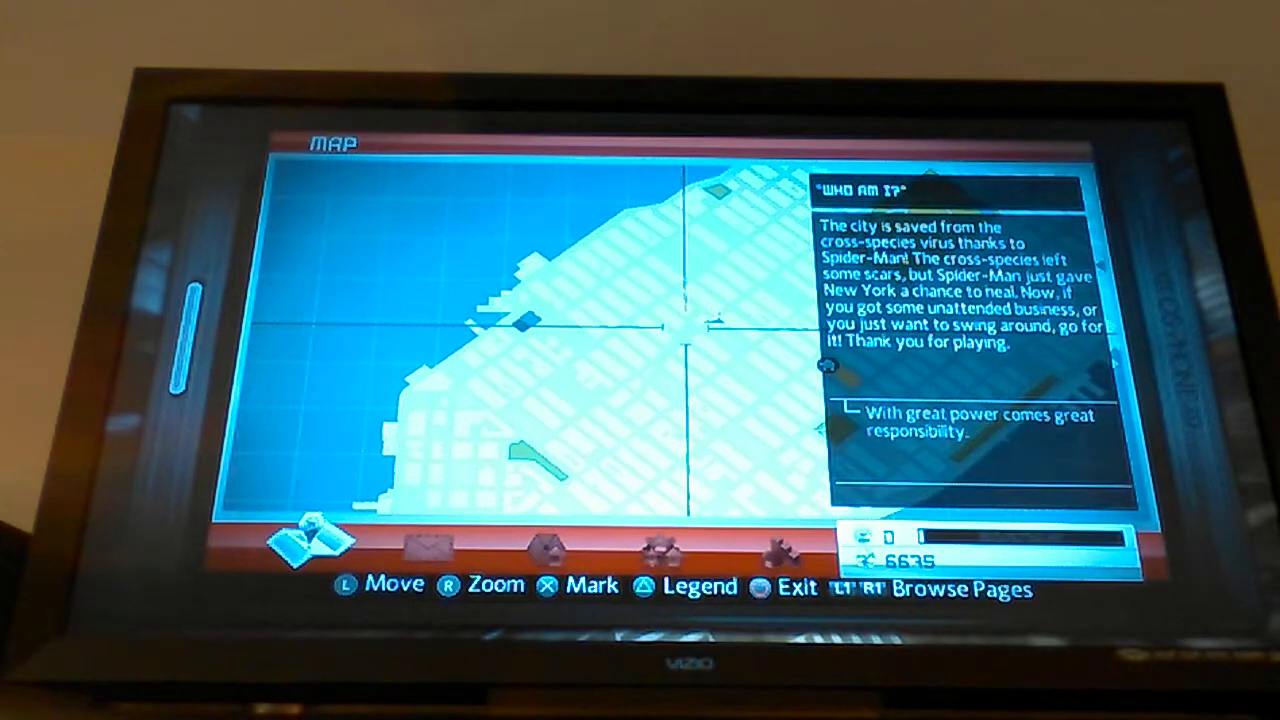
{"action": "key", "text": "Escape"}
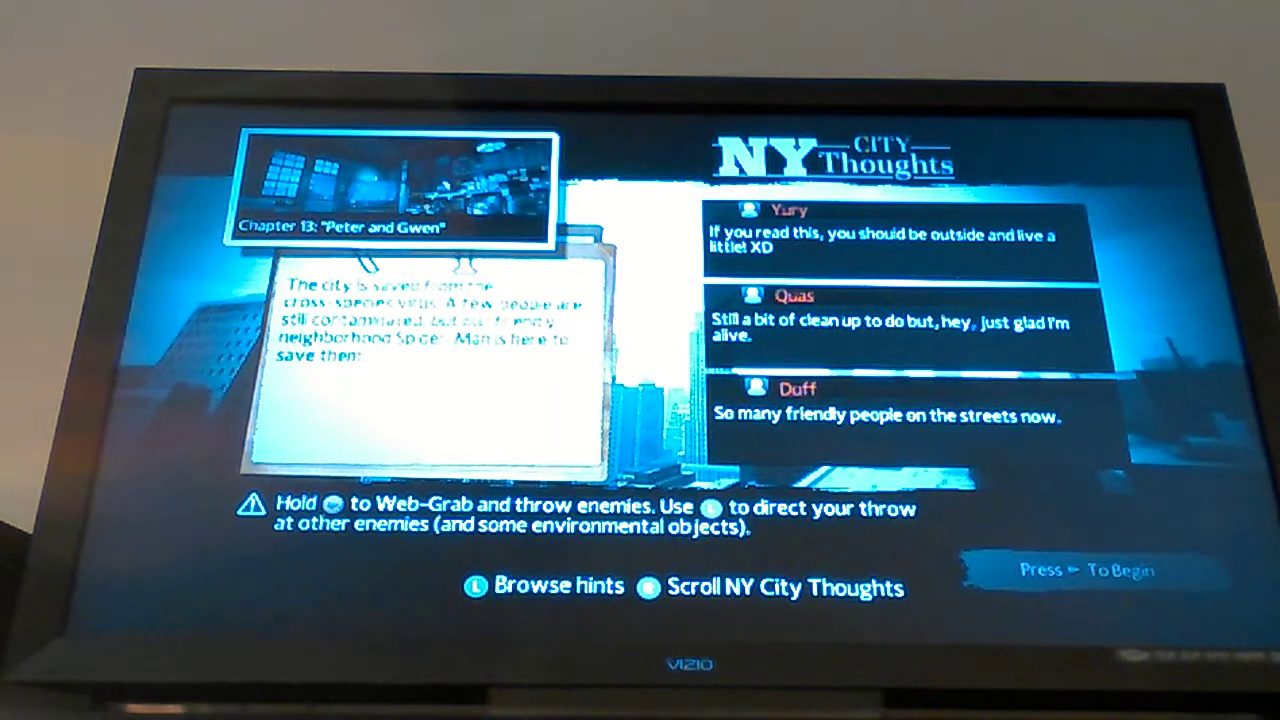
- Start the chapter, browse the unlocked outfits, and climb out the apartment window
{"action": "key", "text": "Return"}
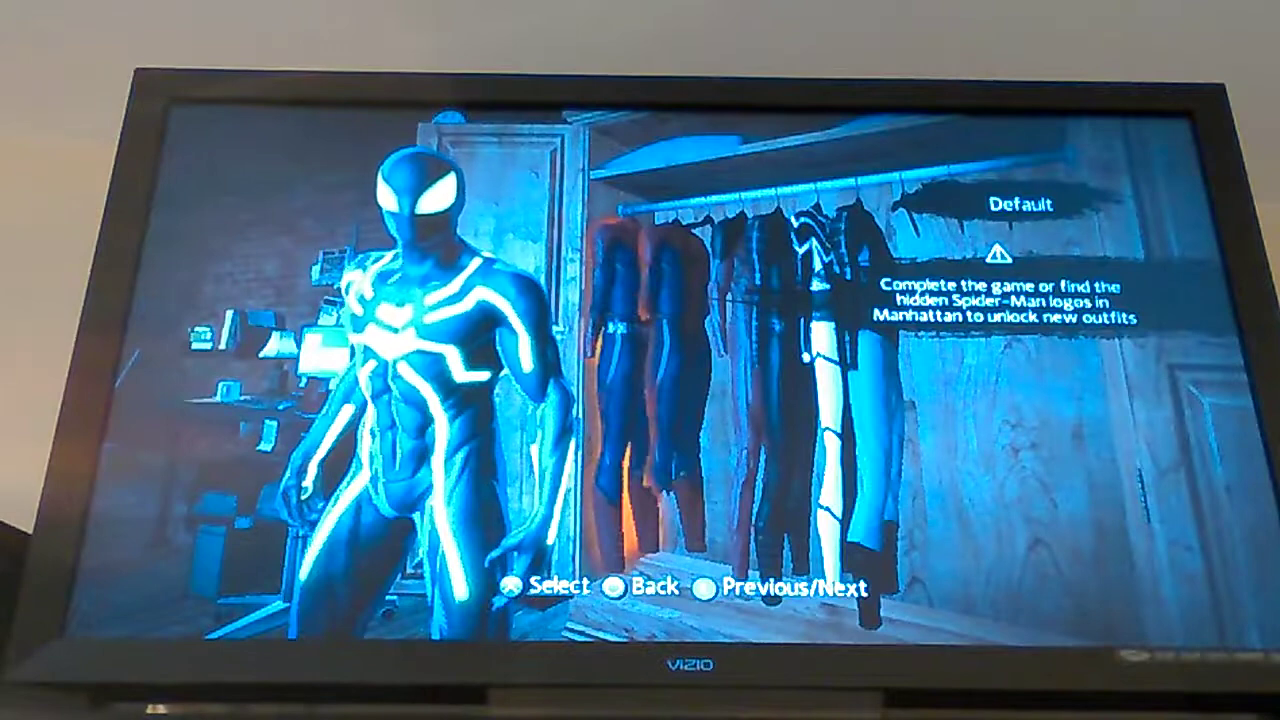
{"action": "key", "text": "Right"}
{"action": "key", "text": "Right"}
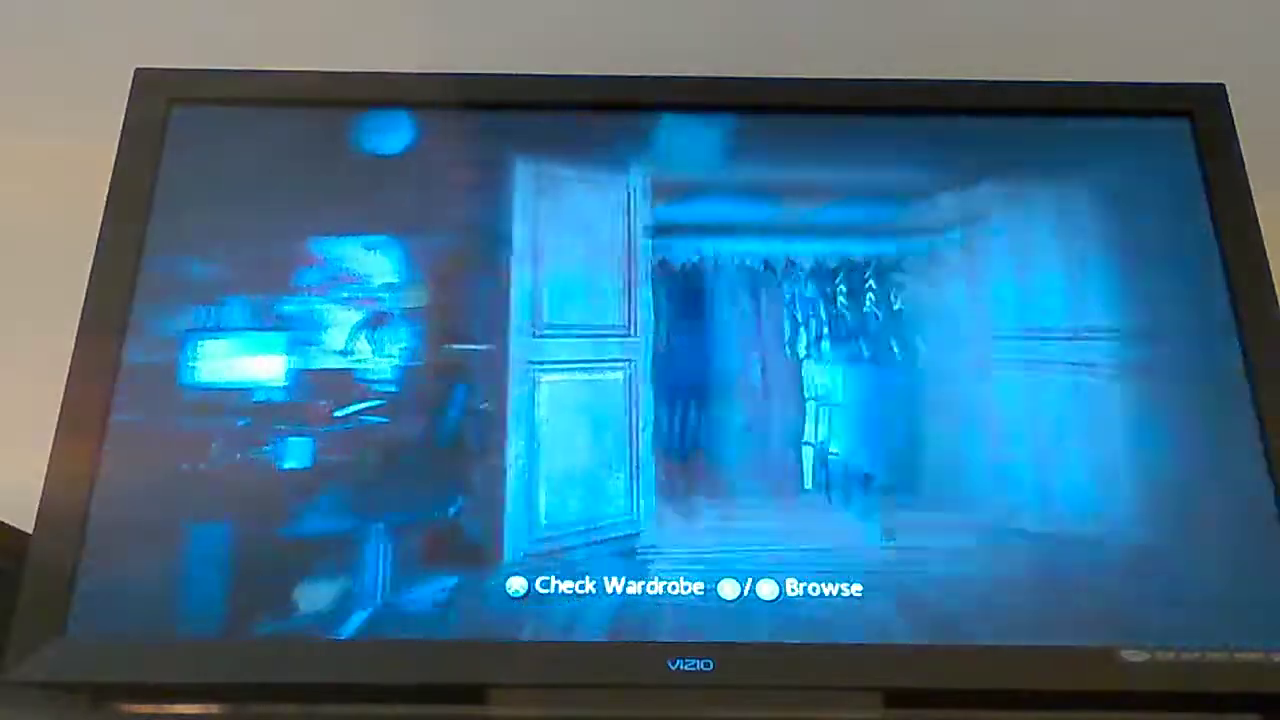
{"action": "key", "text": "Left"}
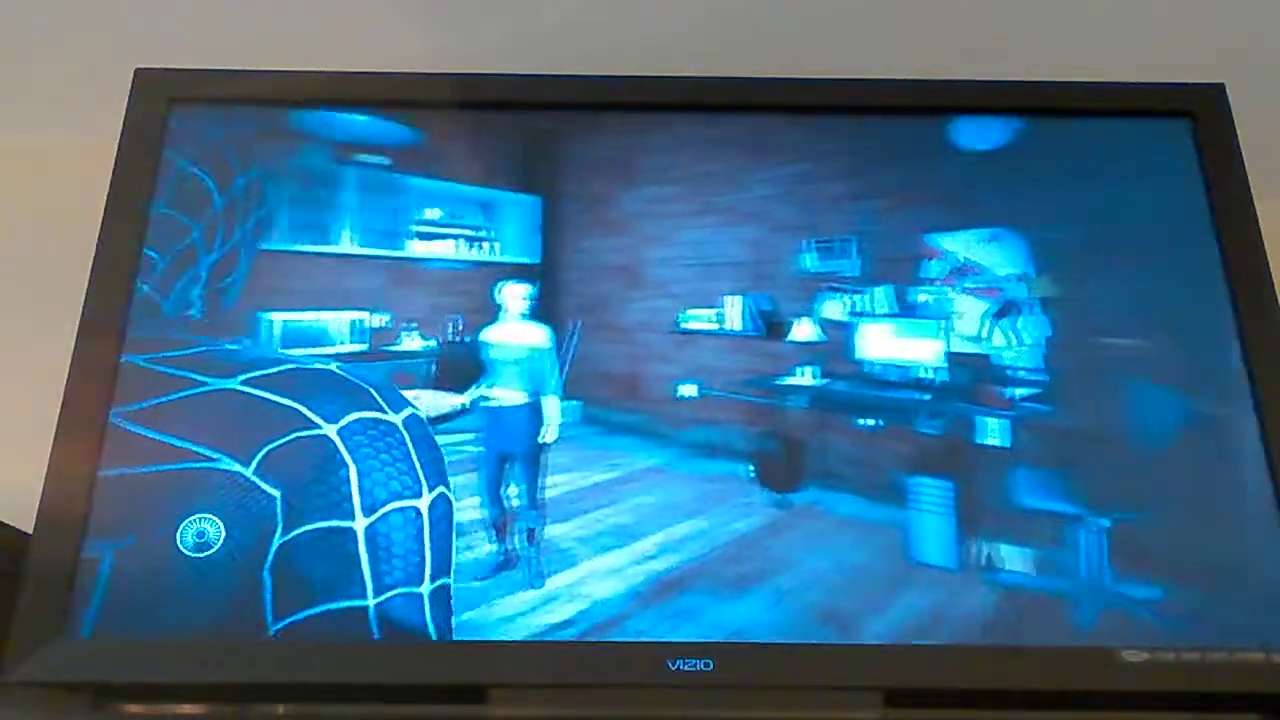
{"action": "key", "text": "Left"}
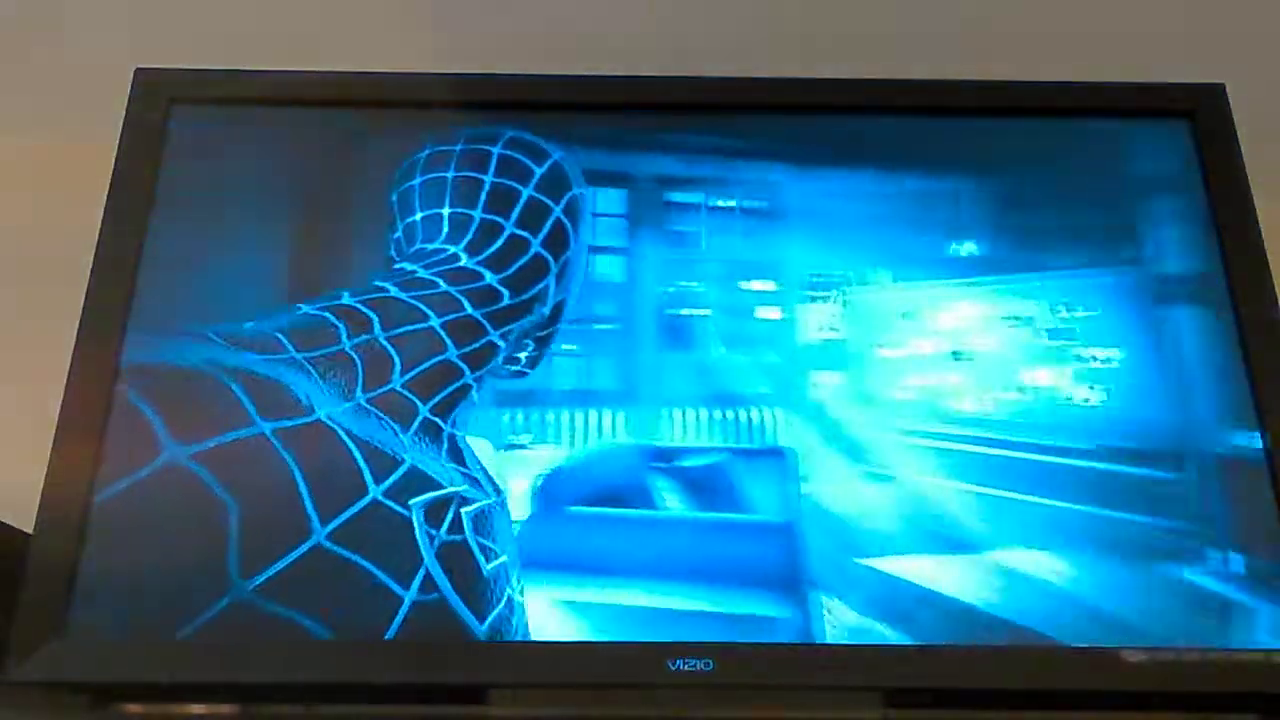
{"action": "key", "text": "Return"}
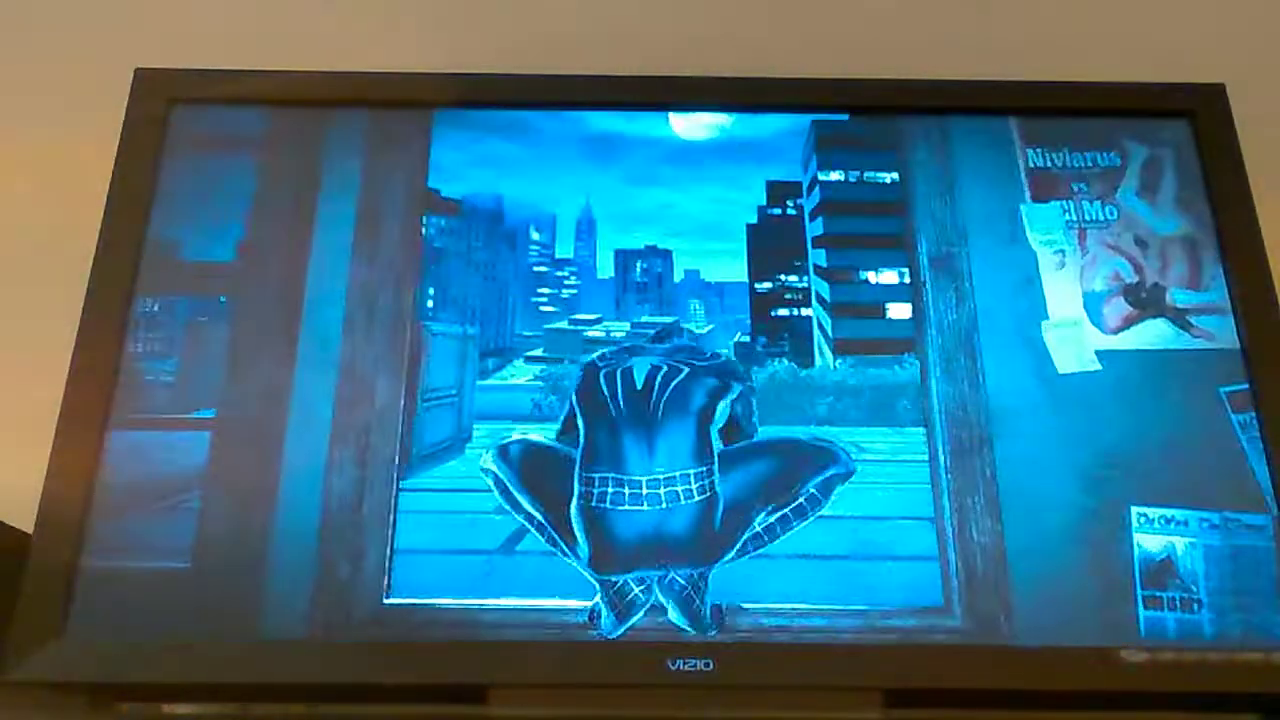
- Head back to the city at Night from the rooftop and save a photo
{"action": "key", "text": "Return"}
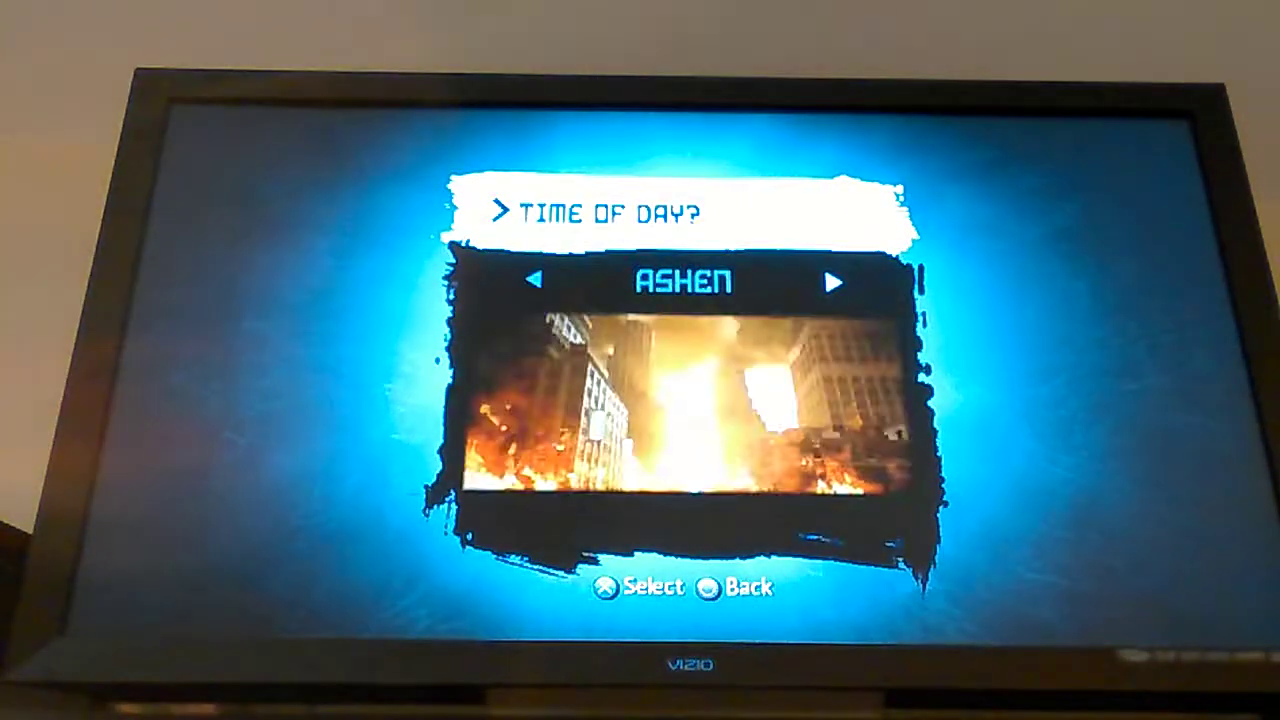
{"action": "key", "text": "Left"}
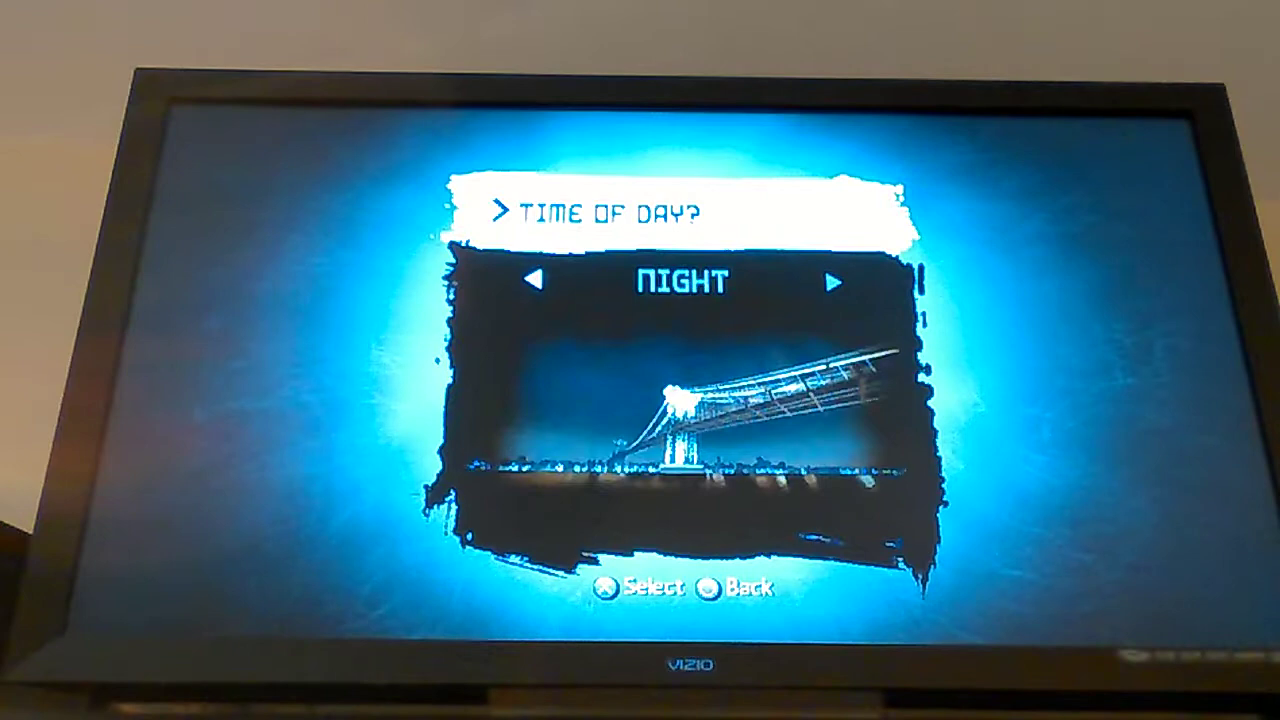
{"action": "key", "text": "Left"}
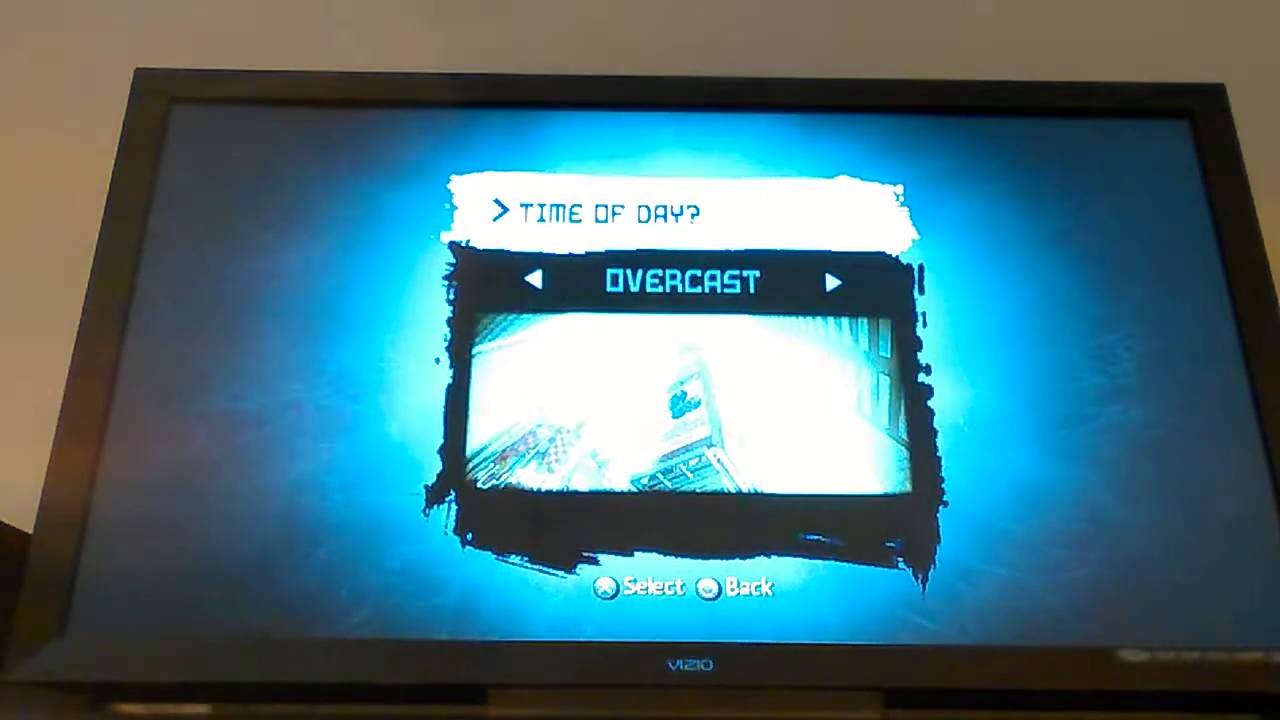
{"action": "key", "text": "Right"}
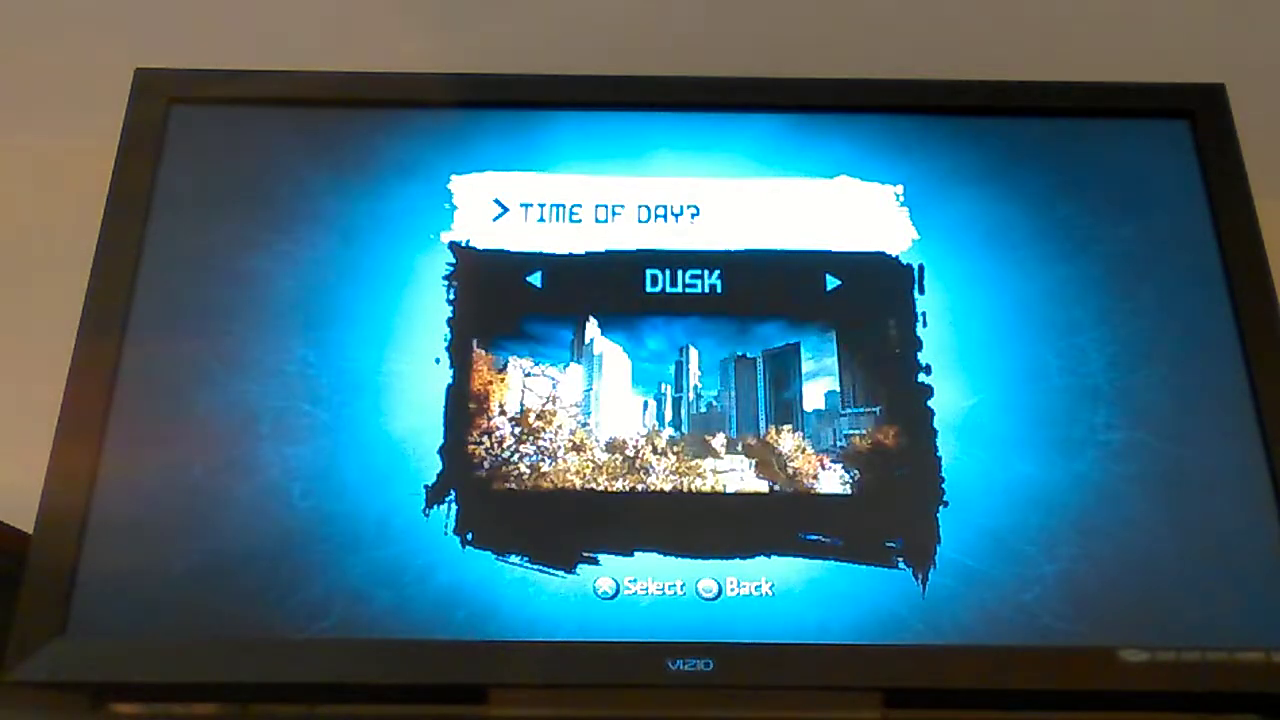
{"action": "key", "text": "Right"}
{"action": "key", "text": "Return"}
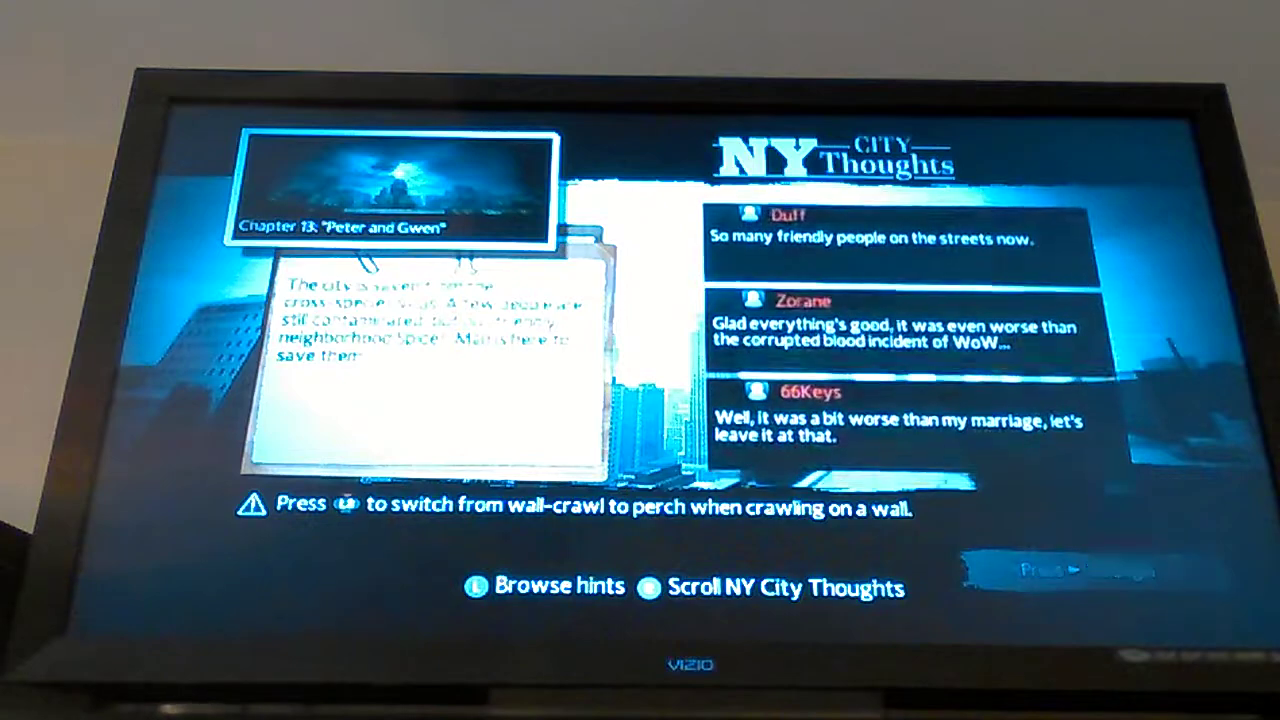
{"action": "key", "text": "Return"}
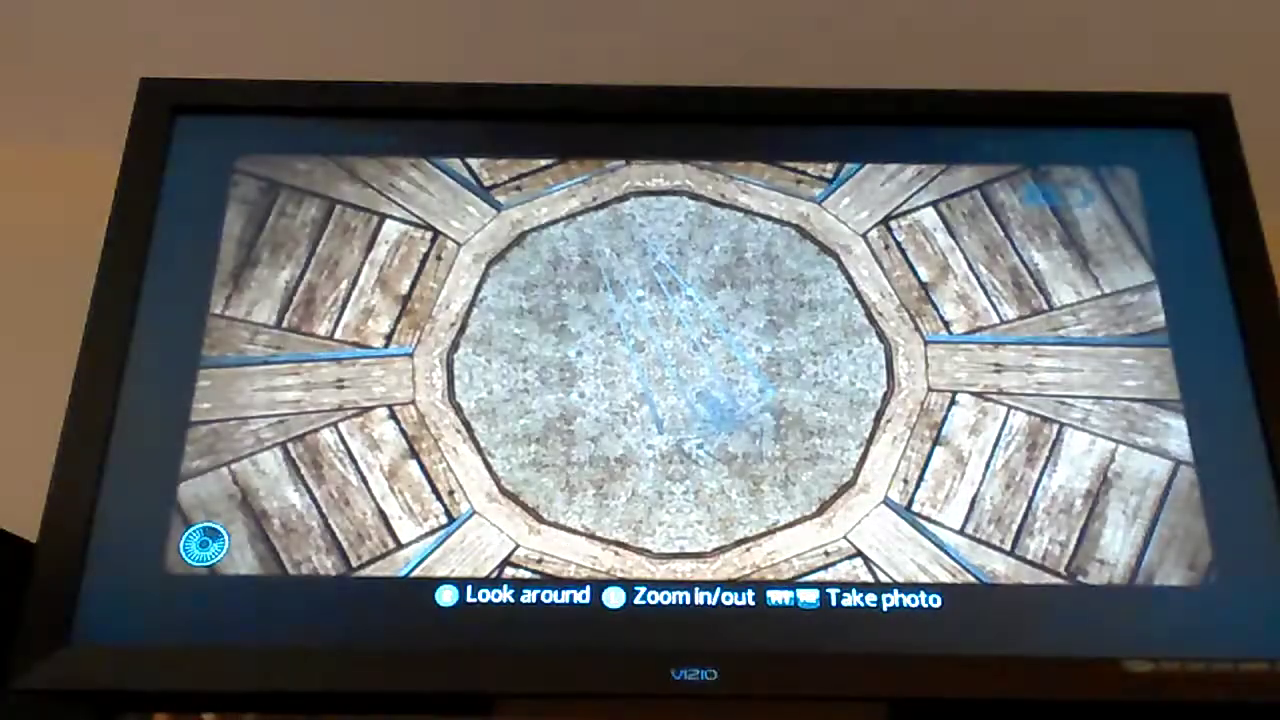
{"action": "key", "text": "Return"}
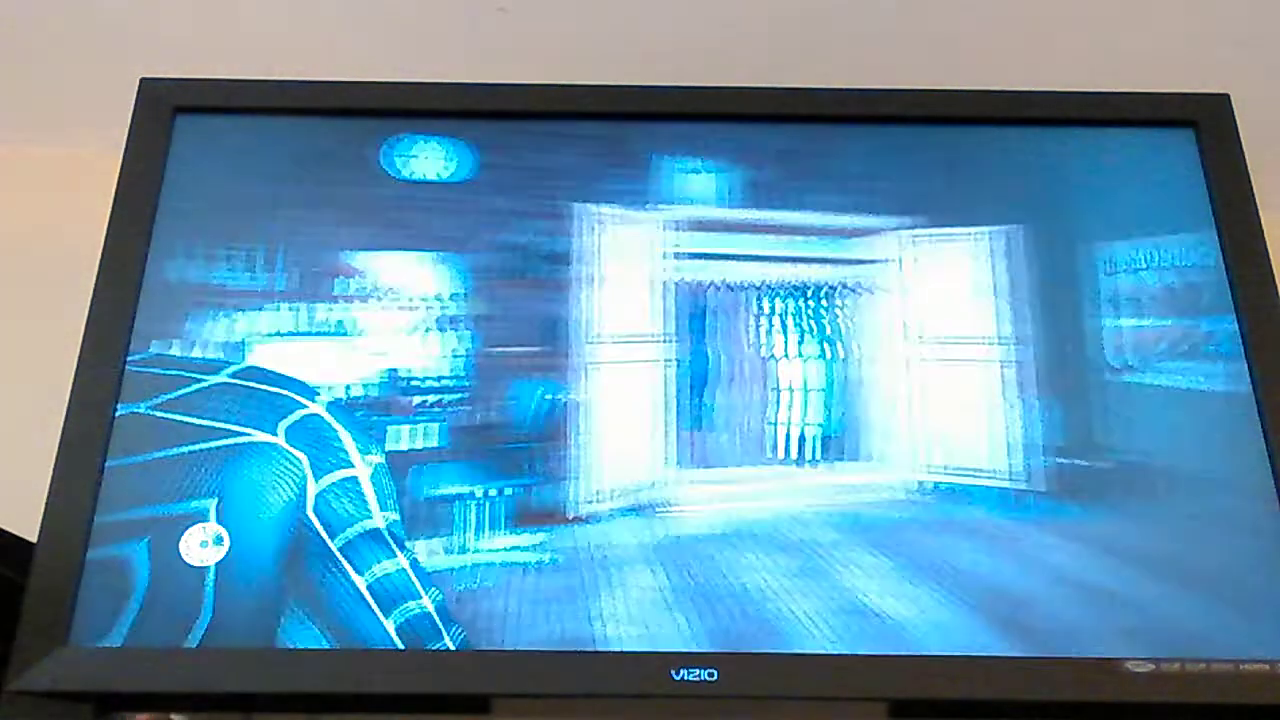
- Preview wardrobe outfits, put on the Classic Black Suit, and reach the Ashen time-of-day choice
{"action": "key", "text": "Return"}
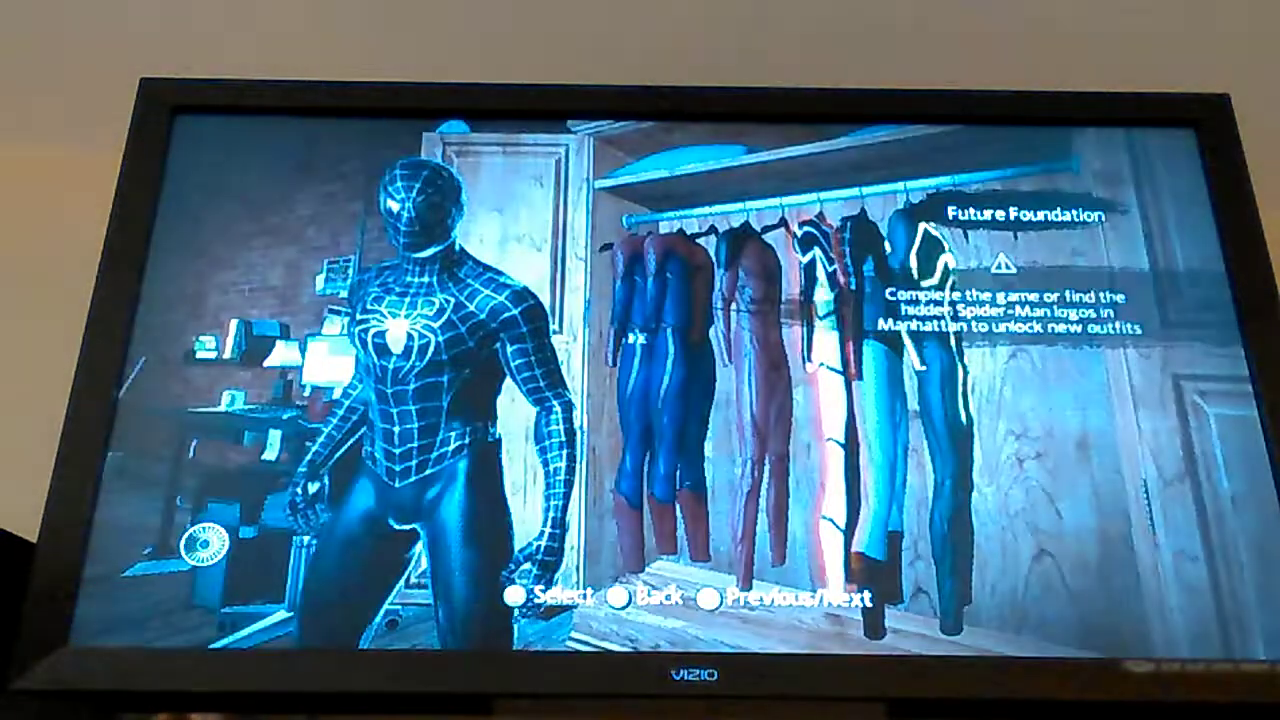
{"action": "key", "text": "Right"}
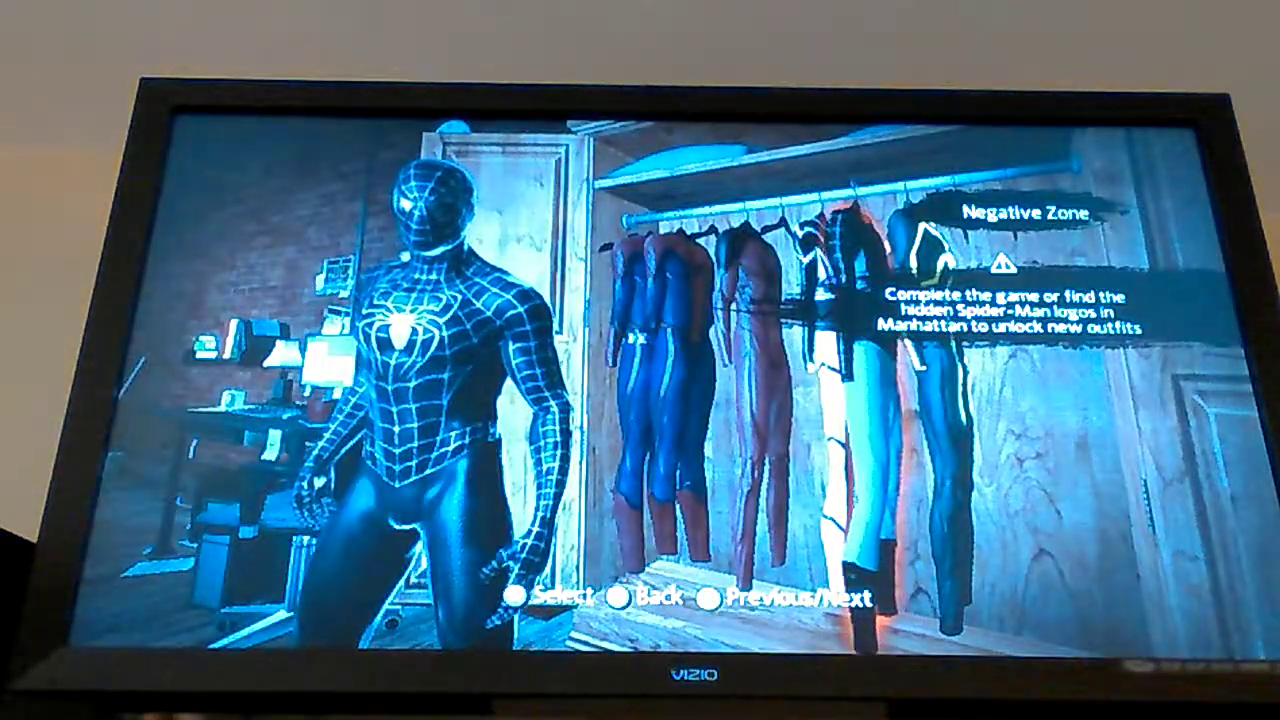
{"action": "key", "text": "Left"}
{"action": "key", "text": "Left"}
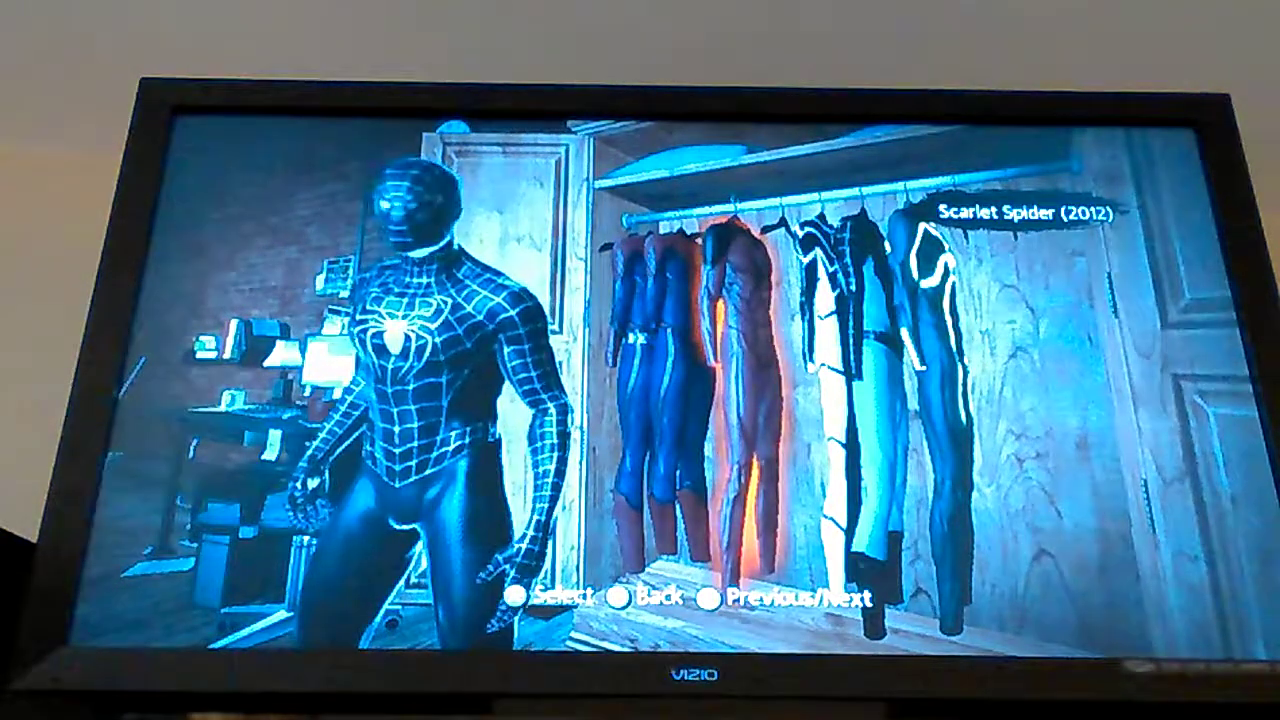
{"action": "key", "text": "Right"}
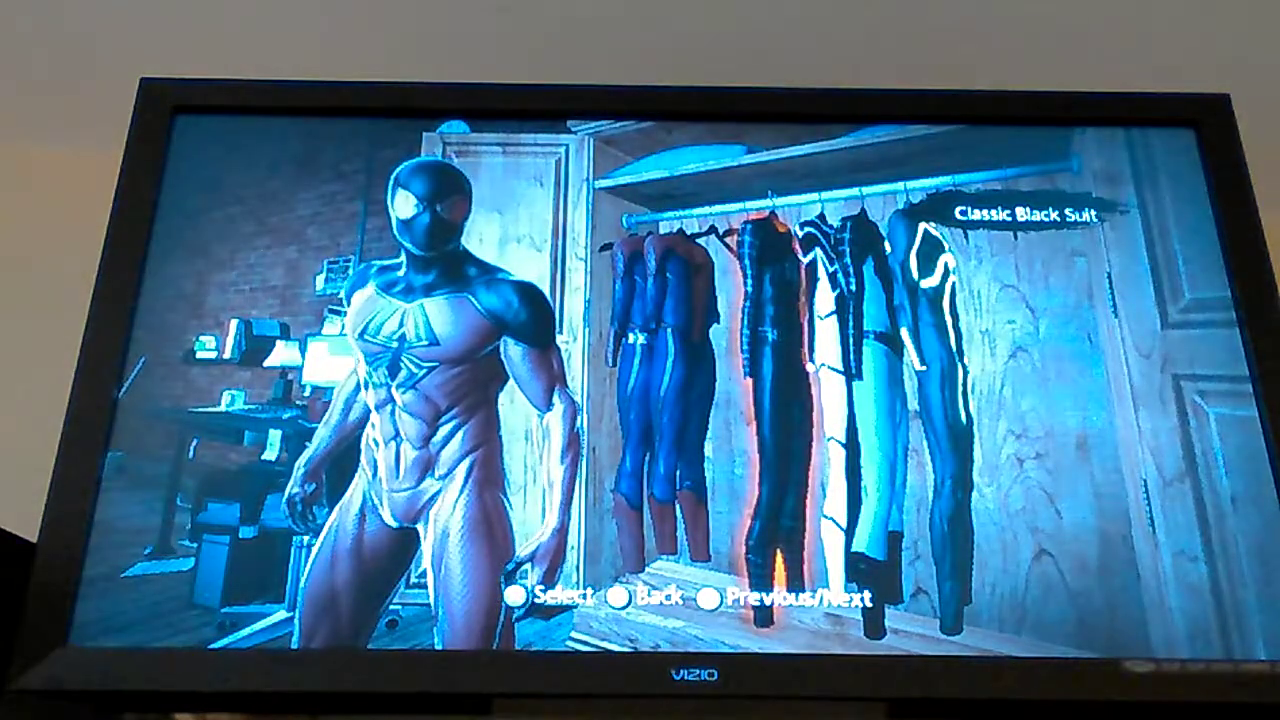
{"action": "key", "text": "Escape"}
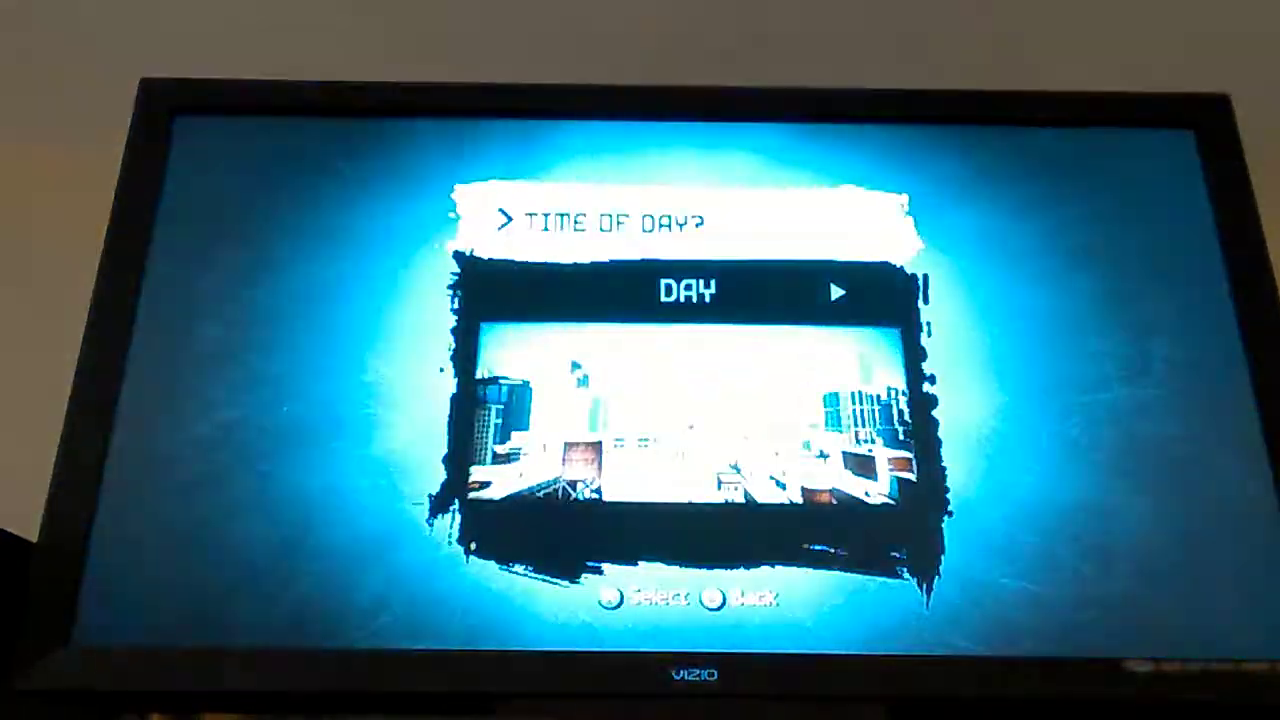
{"action": "key", "text": "Right"}
{"action": "key", "text": "Right"}
{"action": "key", "text": "Left"}
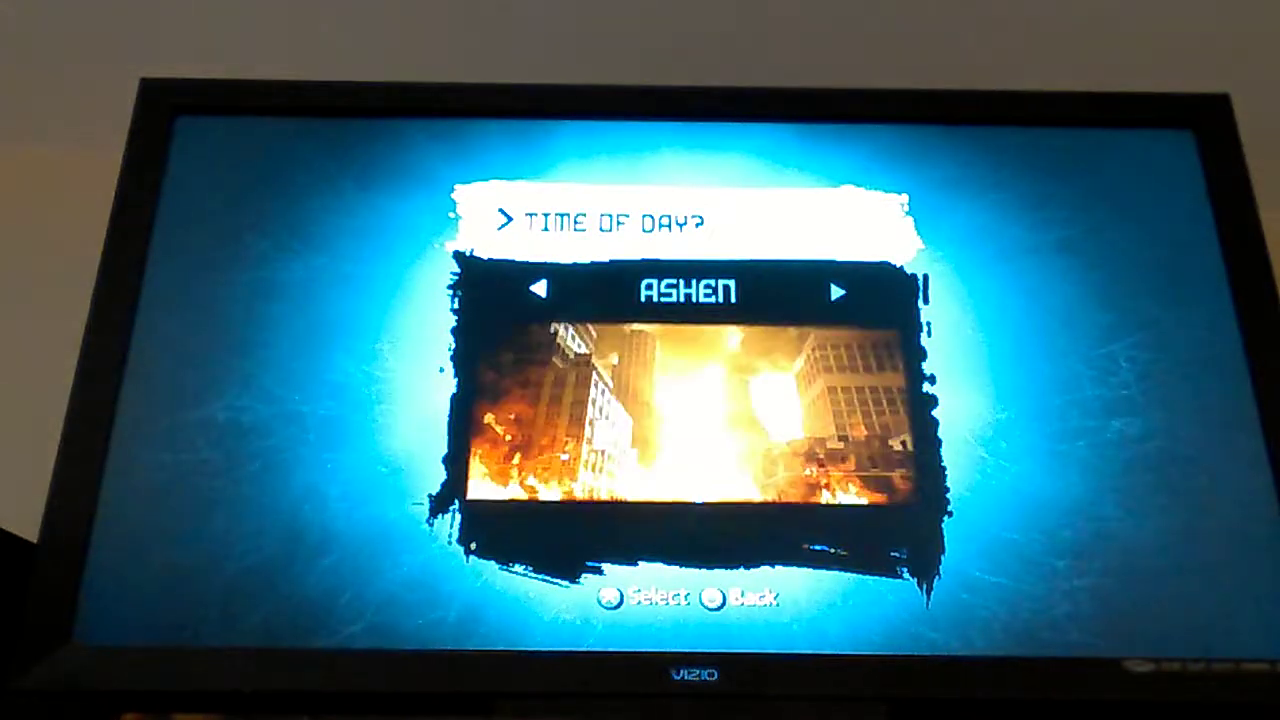